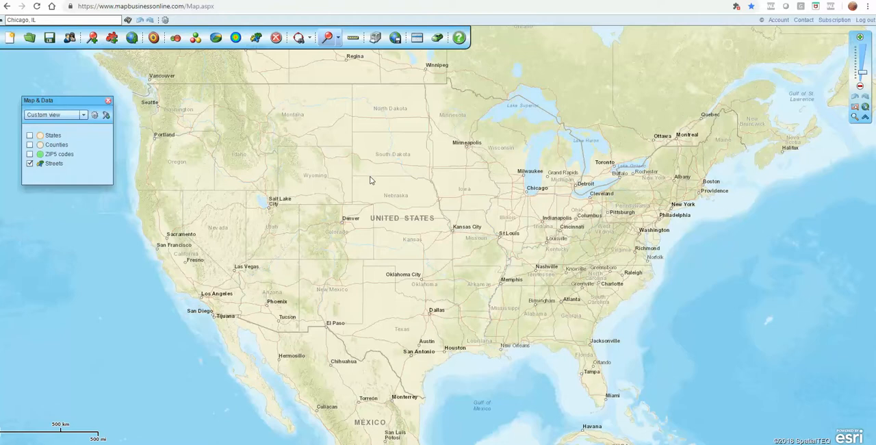
Show the ZIP5 codes layer on the map and set its fill transparency to 60%.
{"action": "left_click", "coordinate": [30, 155]}
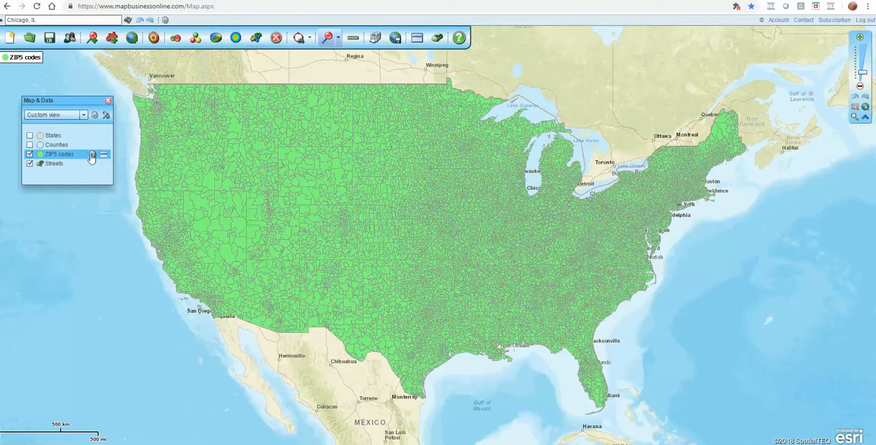
{"action": "left_click", "coordinate": [92, 156]}
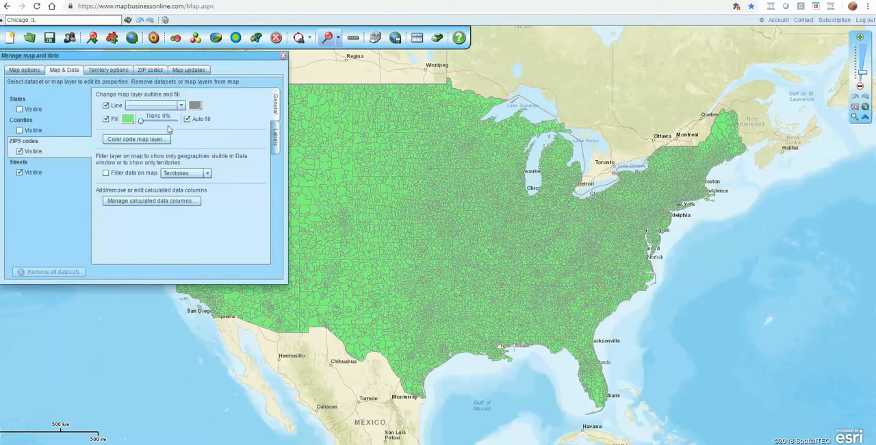
{"action": "left_click_drag", "start_coordinate": [140, 121], "coordinate": [162, 124]}
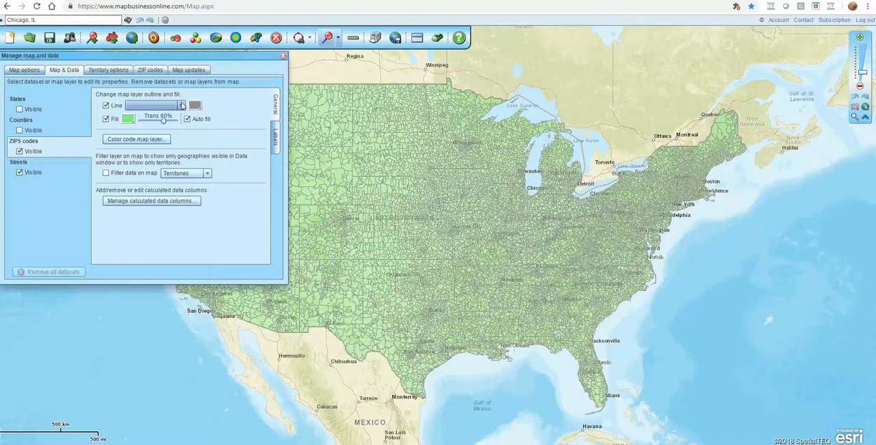
Look over the line style and line color choices for the ZIP5 codes outline, and close the layer settings.
{"action": "left_click", "coordinate": [181, 106]}
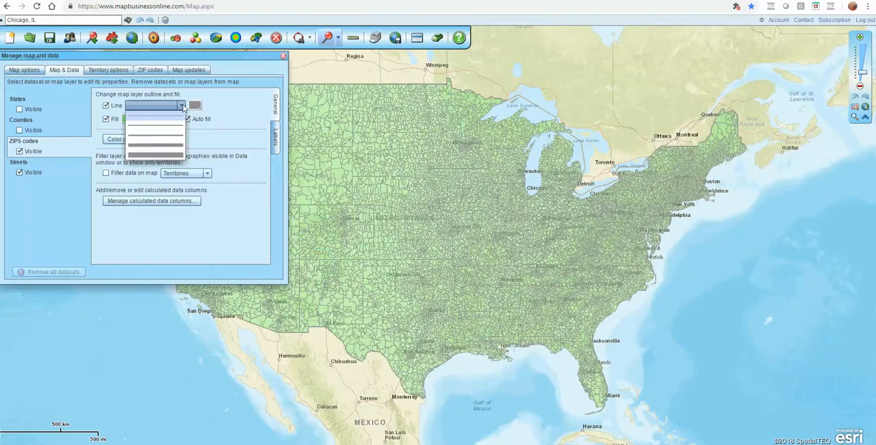
{"action": "left_click", "coordinate": [182, 106]}
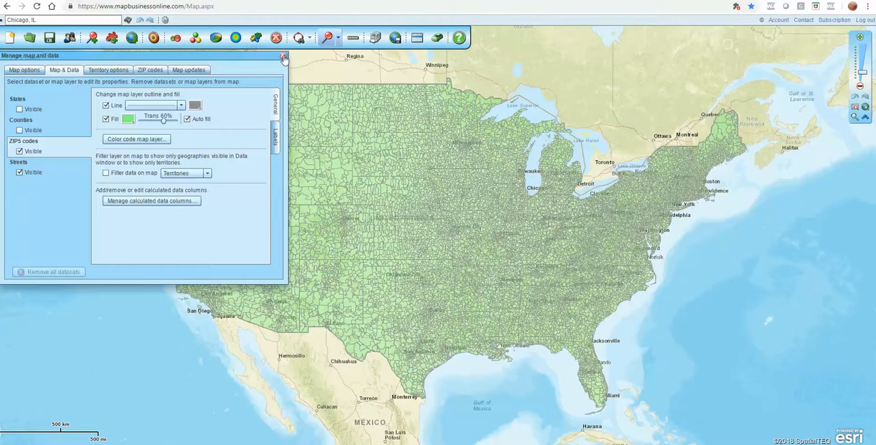
{"action": "left_click", "coordinate": [196, 107]}
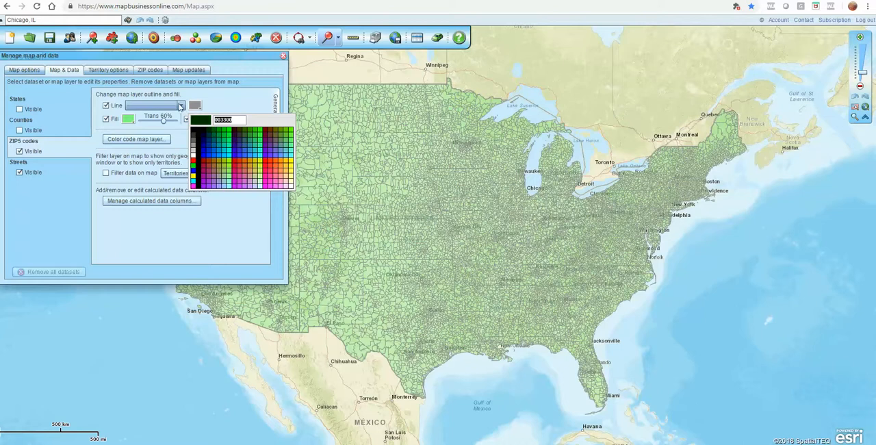
{"action": "left_click", "coordinate": [303, 64]}
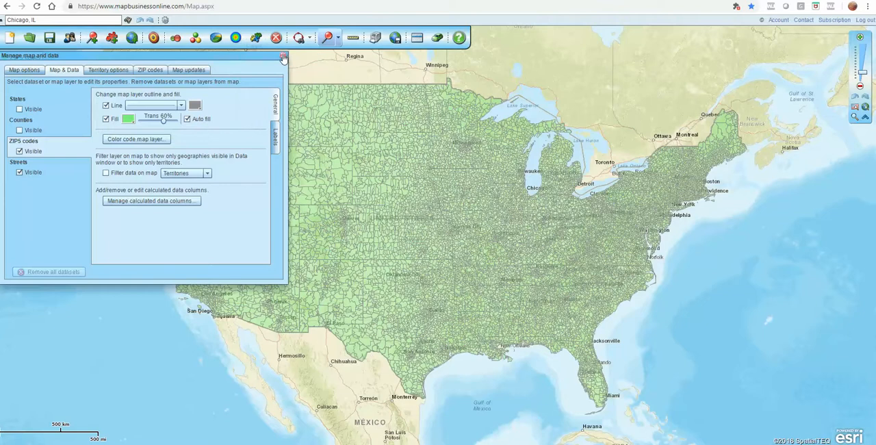
{"action": "left_click", "coordinate": [284, 59]}
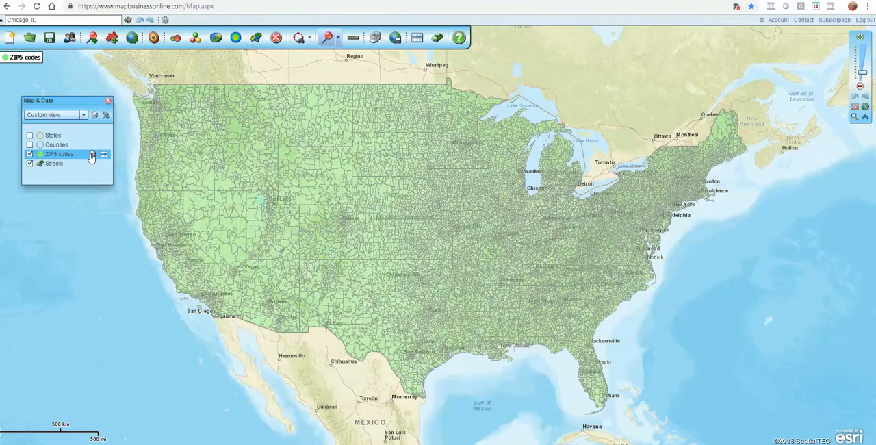
{"action": "left_click", "coordinate": [90, 154]}
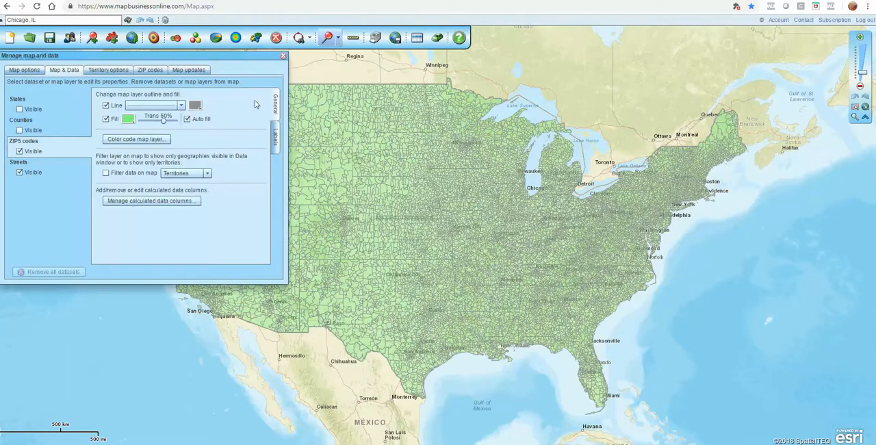
{"action": "left_click", "coordinate": [138, 140]}
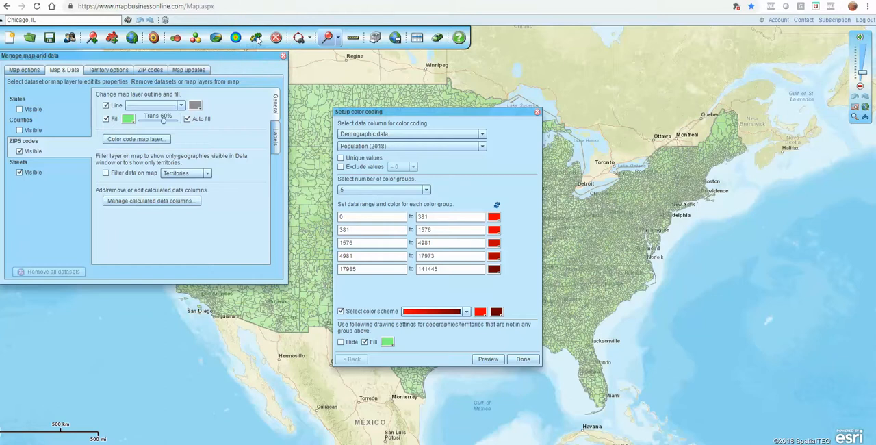
{"action": "left_click", "coordinate": [537, 112]}
{"action": "left_click", "coordinate": [283, 55]}
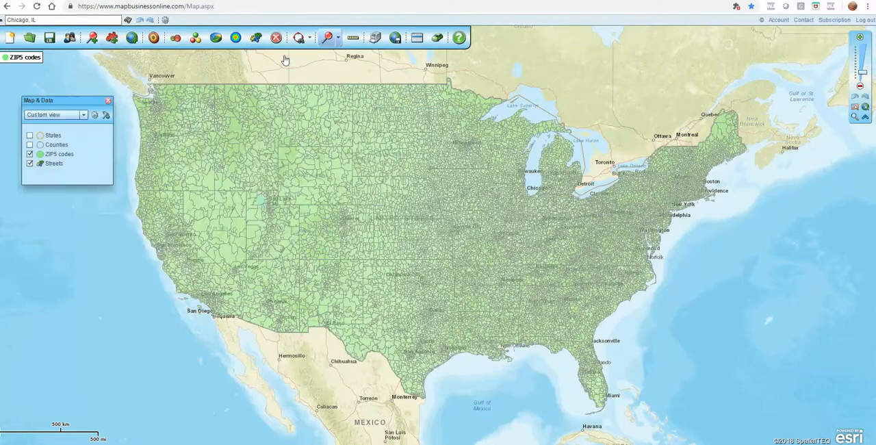
Move the Map & Data window closer to the west coast of the map, close it and show it again.
{"action": "left_click_drag", "start_coordinate": [73, 102], "coordinate": [113, 163]}
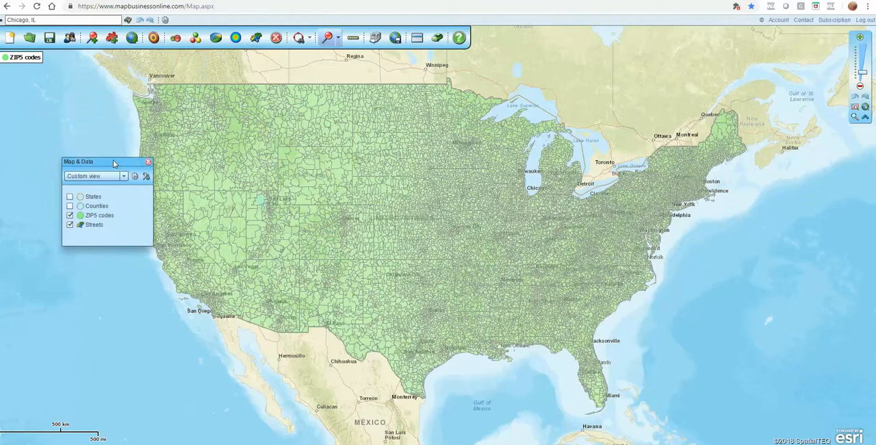
{"action": "left_click", "coordinate": [148, 162]}
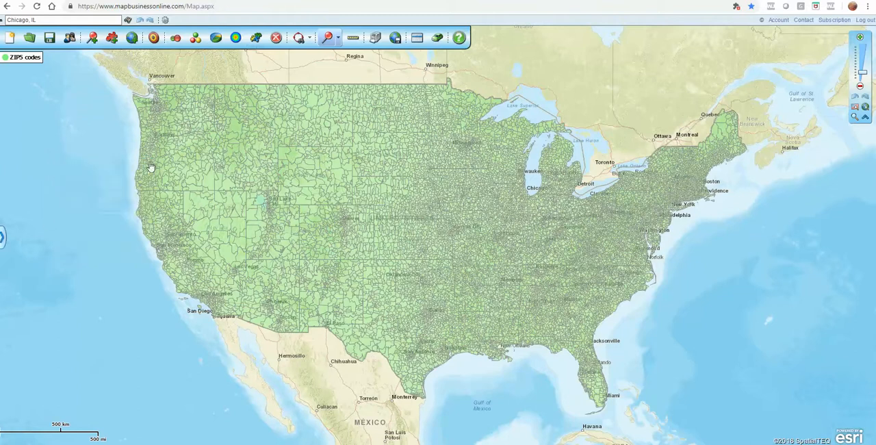
{"action": "left_click", "coordinate": [3, 238]}
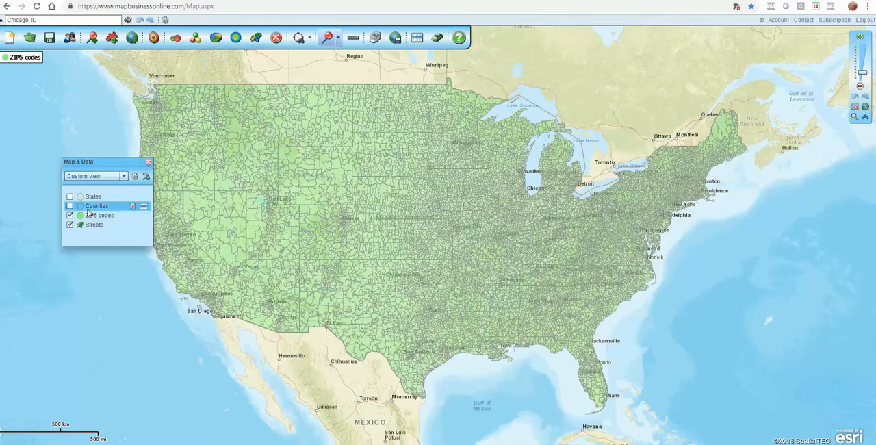
Start color coding the ZIP5 codes layer with Demographic data as the data category.
{"action": "mouse_move", "coordinate": [91, 218]}
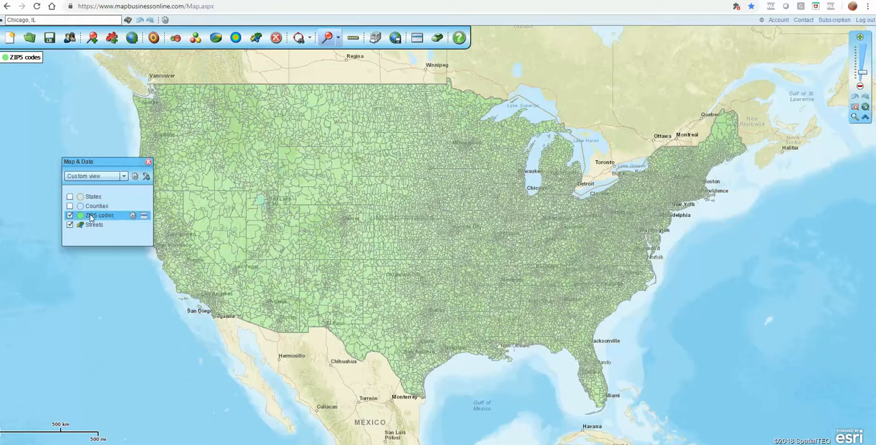
{"action": "left_click", "coordinate": [133, 215]}
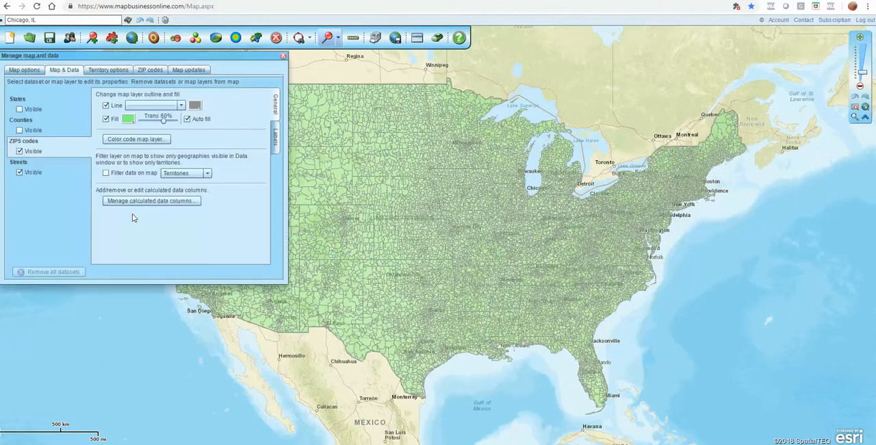
{"action": "left_click", "coordinate": [146, 140]}
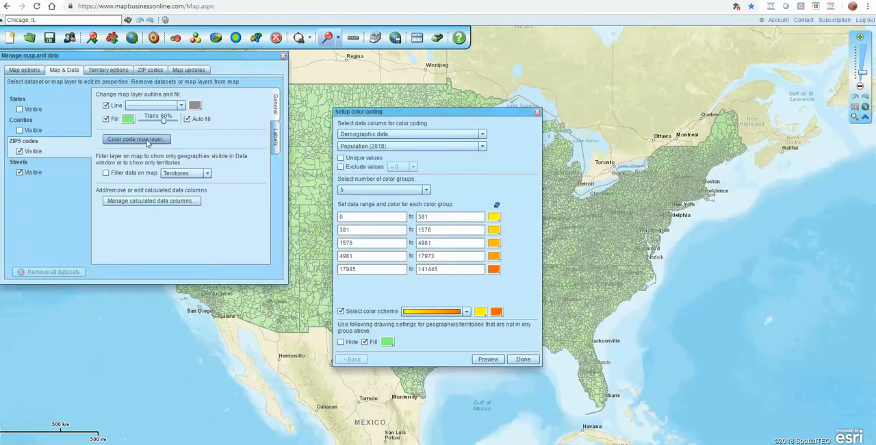
{"action": "left_click", "coordinate": [481, 135]}
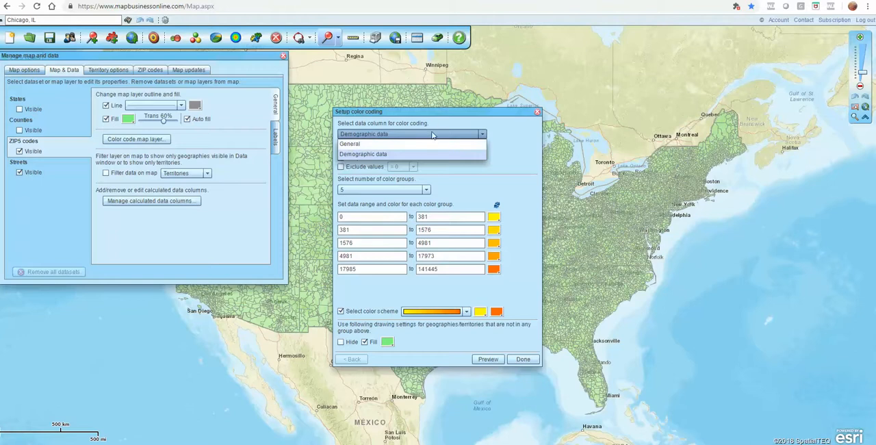
{"action": "left_click", "coordinate": [361, 158]}
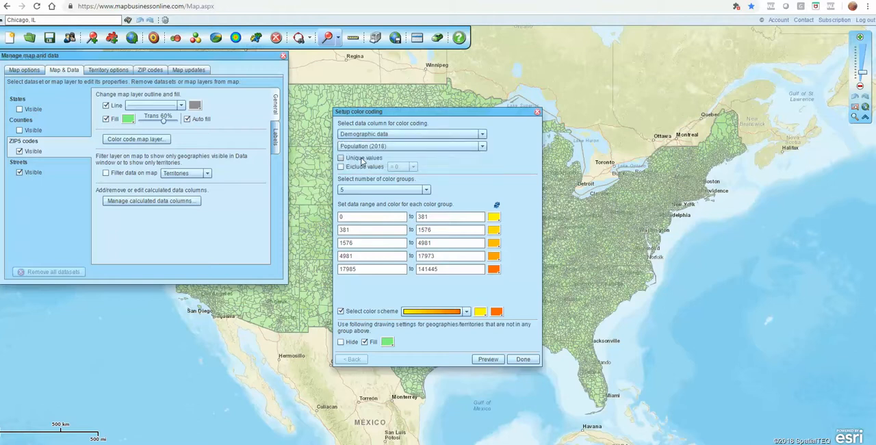
Browse the demographic data columns and choose Median household income (2016) for the color coding.
{"action": "left_click", "coordinate": [482, 147]}
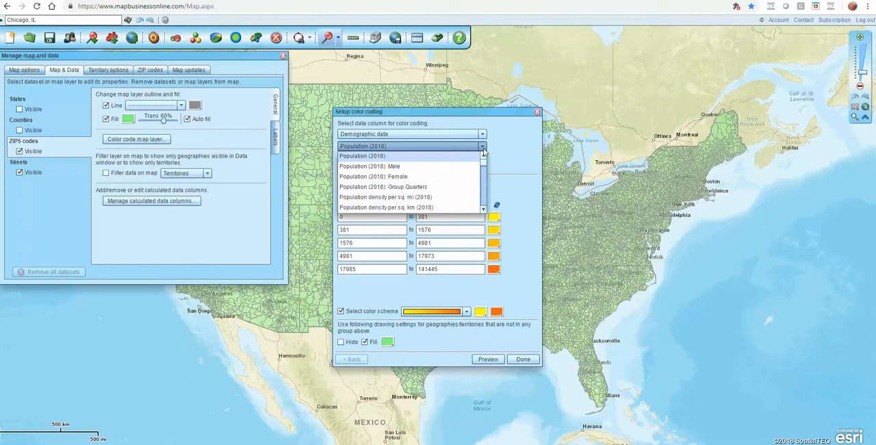
{"action": "left_click_drag", "start_coordinate": [483, 162], "coordinate": [484, 171]}
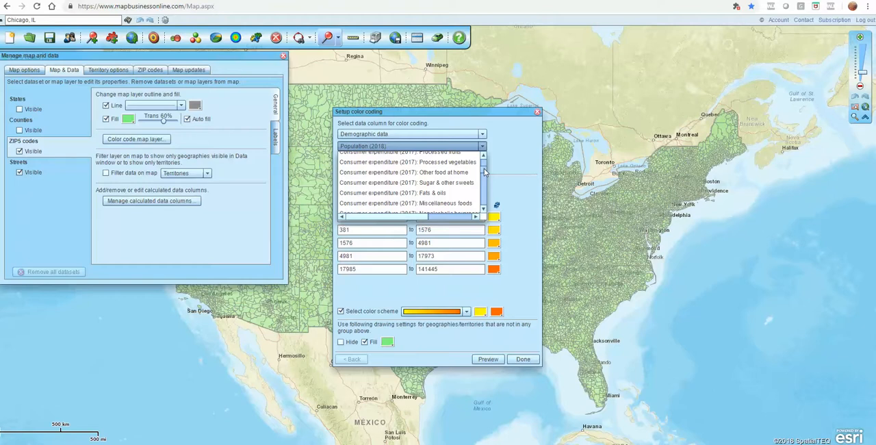
{"action": "left_click", "coordinate": [485, 197]}
{"action": "left_click", "coordinate": [485, 196]}
{"action": "left_click", "coordinate": [485, 196]}
{"action": "left_click", "coordinate": [485, 197]}
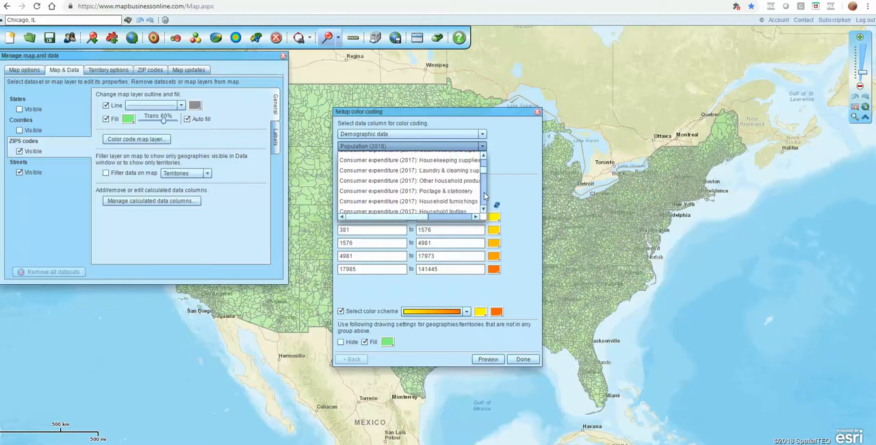
{"action": "left_click", "coordinate": [485, 196]}
{"action": "left_click", "coordinate": [485, 196]}
{"action": "left_click", "coordinate": [485, 196]}
{"action": "left_click", "coordinate": [485, 196]}
{"action": "left_click", "coordinate": [485, 196]}
{"action": "left_click", "coordinate": [484, 196]}
{"action": "left_click", "coordinate": [484, 197]}
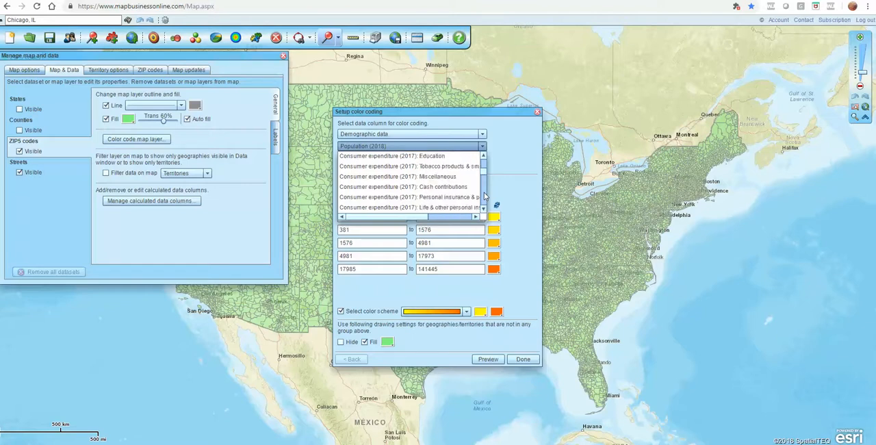
{"action": "left_click", "coordinate": [485, 196]}
{"action": "left_click", "coordinate": [484, 196]}
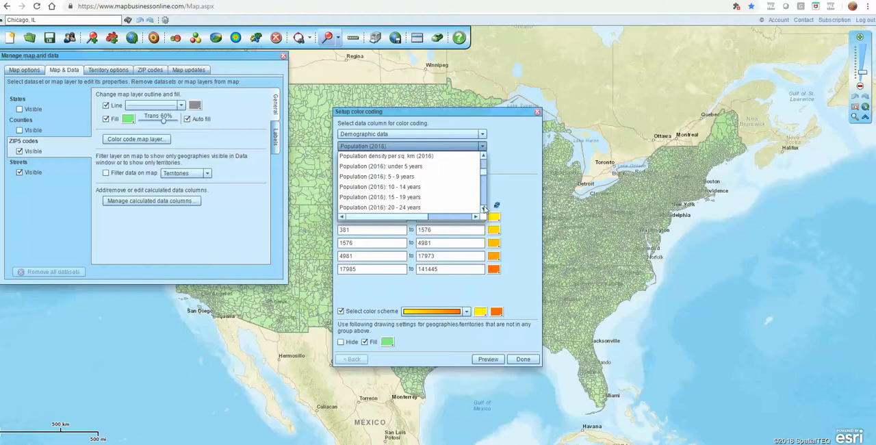
{"action": "left_click", "coordinate": [484, 156]}
{"action": "left_click", "coordinate": [484, 156]}
{"action": "left_click", "coordinate": [484, 156]}
{"action": "left_click", "coordinate": [484, 156]}
{"action": "left_click", "coordinate": [484, 156]}
{"action": "left_click", "coordinate": [484, 156]}
{"action": "left_click", "coordinate": [484, 156]}
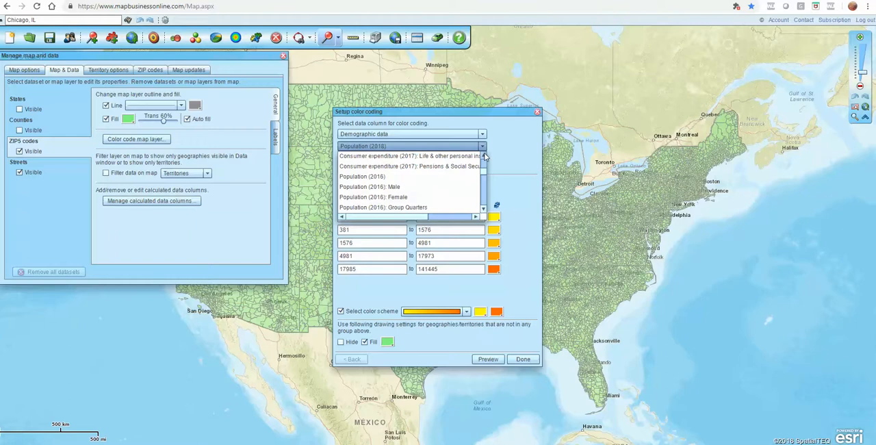
{"action": "left_click", "coordinate": [483, 208]}
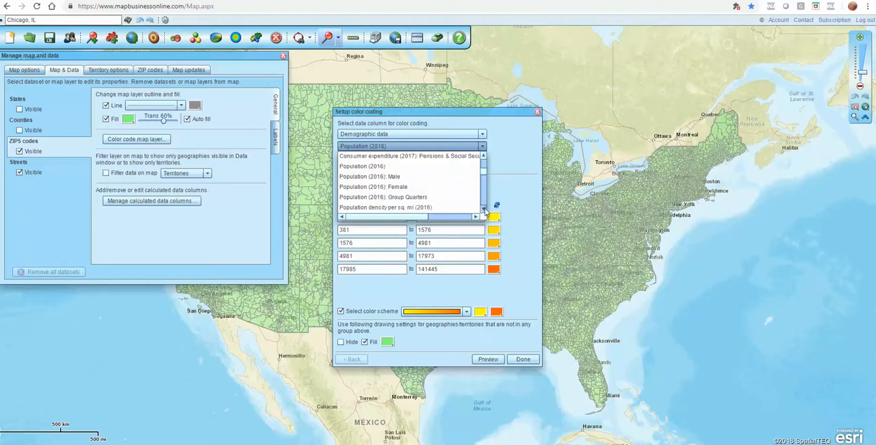
{"action": "left_click", "coordinate": [483, 208]}
{"action": "left_click", "coordinate": [484, 208]}
{"action": "left_click", "coordinate": [483, 208]}
{"action": "left_click", "coordinate": [484, 208]}
{"action": "left_click", "coordinate": [483, 209]}
{"action": "left_click", "coordinate": [483, 208]}
{"action": "left_click", "coordinate": [483, 208]}
{"action": "left_click", "coordinate": [483, 208]}
{"action": "left_click", "coordinate": [484, 208]}
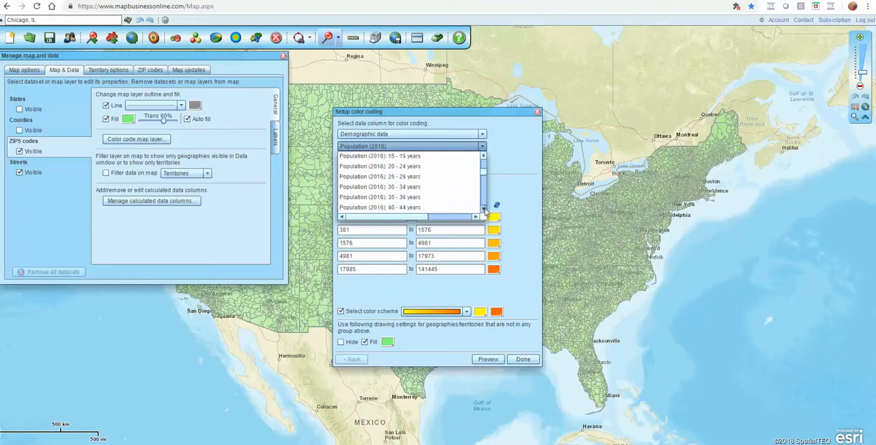
{"action": "left_click", "coordinate": [484, 208]}
{"action": "left_click", "coordinate": [484, 208]}
{"action": "left_click", "coordinate": [483, 208]}
{"action": "left_click", "coordinate": [484, 209]}
{"action": "left_click", "coordinate": [483, 208]}
{"action": "left_click", "coordinate": [483, 209]}
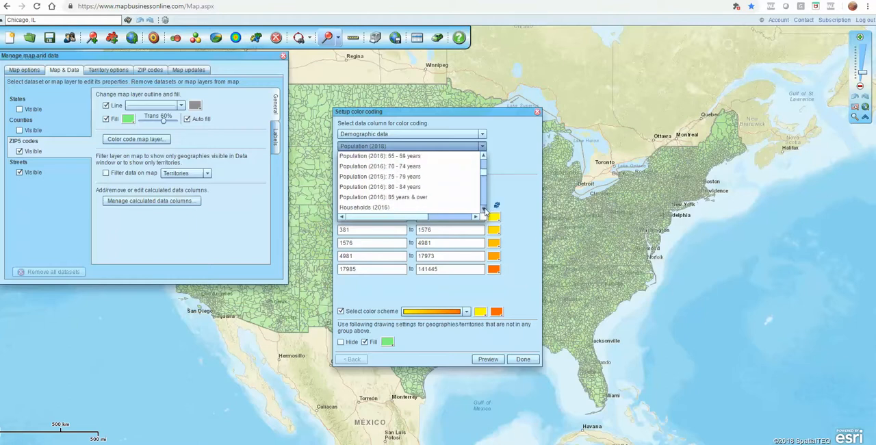
{"action": "left_click", "coordinate": [483, 208]}
{"action": "left_click", "coordinate": [484, 208]}
{"action": "left_click", "coordinate": [483, 209]}
{"action": "left_click", "coordinate": [483, 208]}
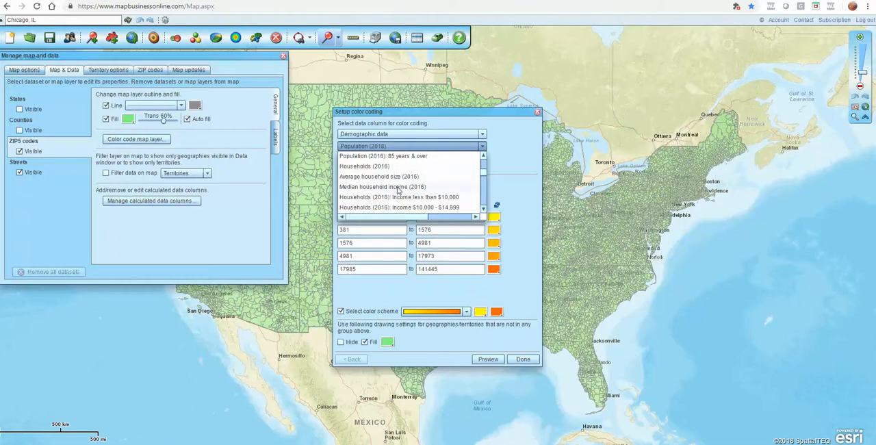
{"action": "left_click", "coordinate": [415, 187]}
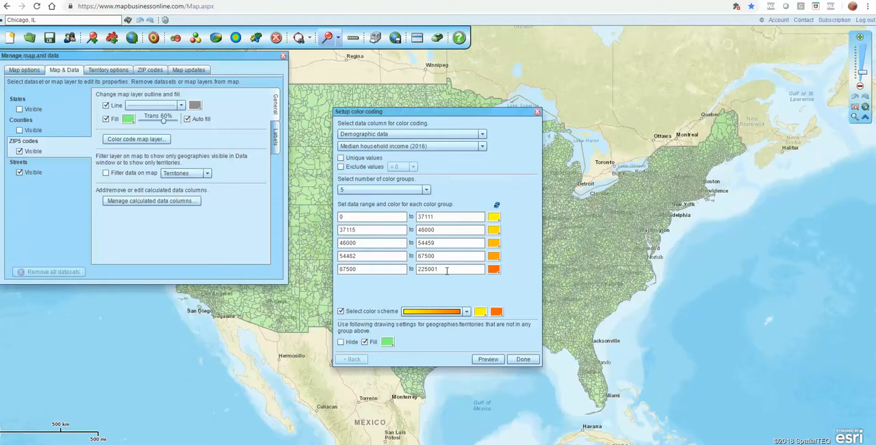
Try the multicolor scheme on the income groups and switch back to the yellow-to-orange gradient.
{"action": "left_click", "coordinate": [467, 312]}
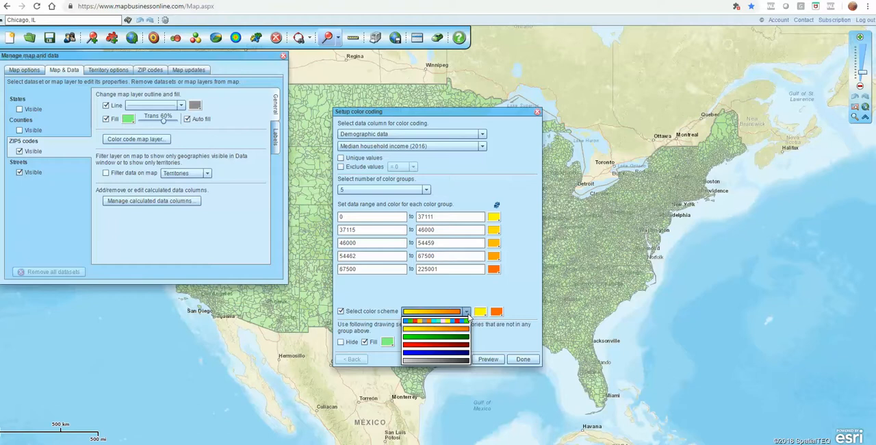
{"action": "left_click", "coordinate": [463, 320]}
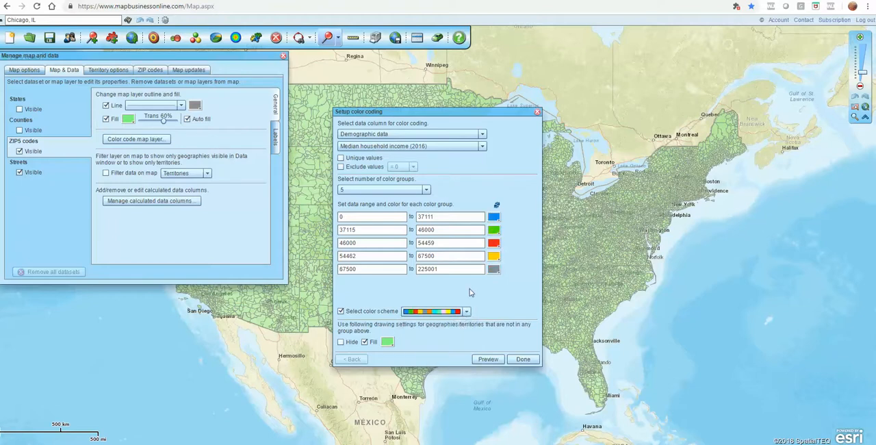
{"action": "left_click", "coordinate": [467, 312]}
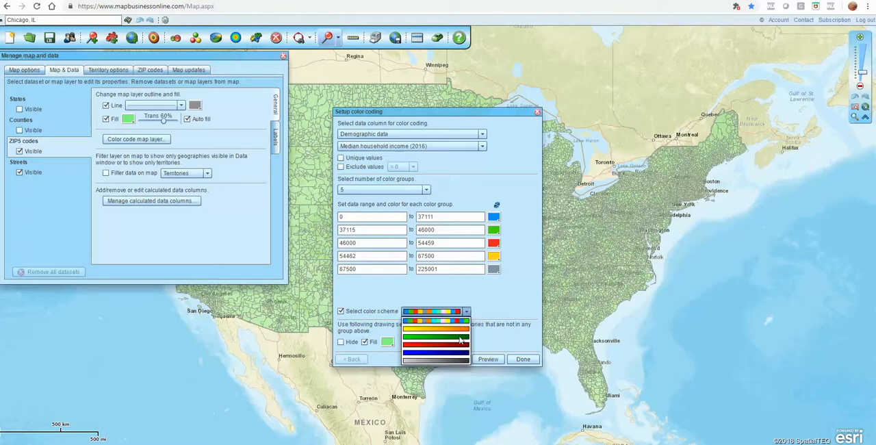
{"action": "left_click", "coordinate": [473, 302]}
{"action": "left_click", "coordinate": [467, 312]}
{"action": "left_click", "coordinate": [434, 329]}
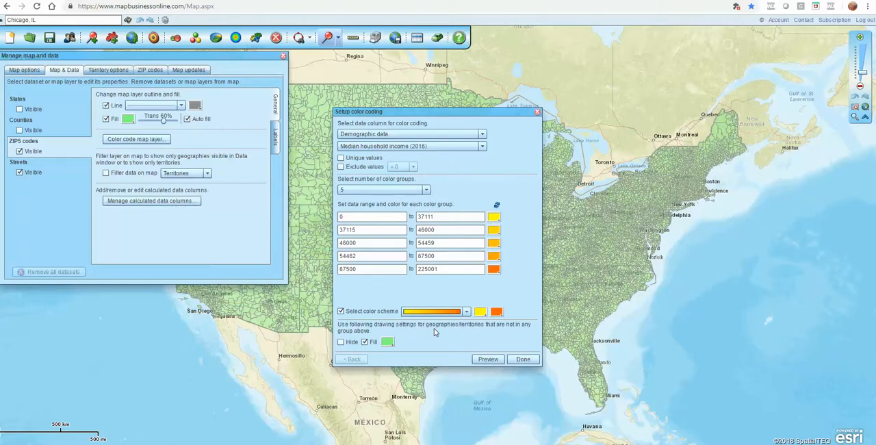
Try blue as the gradient's end color, change it to a lighter orange and apply the color coding to the ZIP5 layer.
{"action": "left_click", "coordinate": [497, 311]}
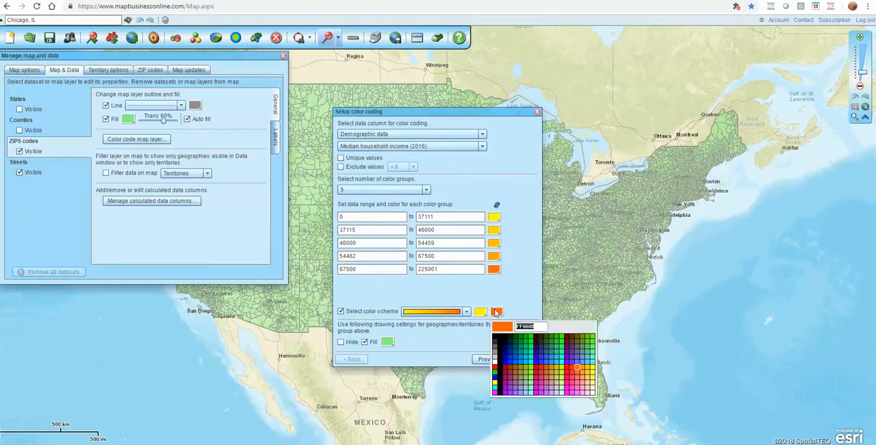
{"action": "left_click", "coordinate": [516, 363]}
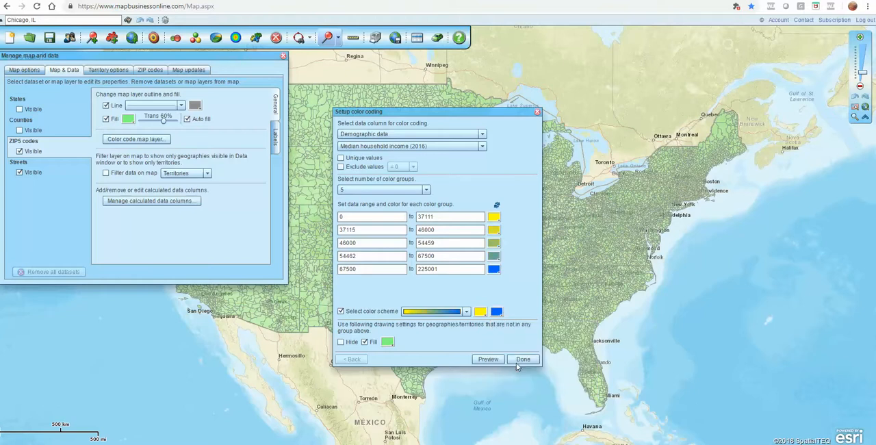
{"action": "left_click", "coordinate": [496, 311]}
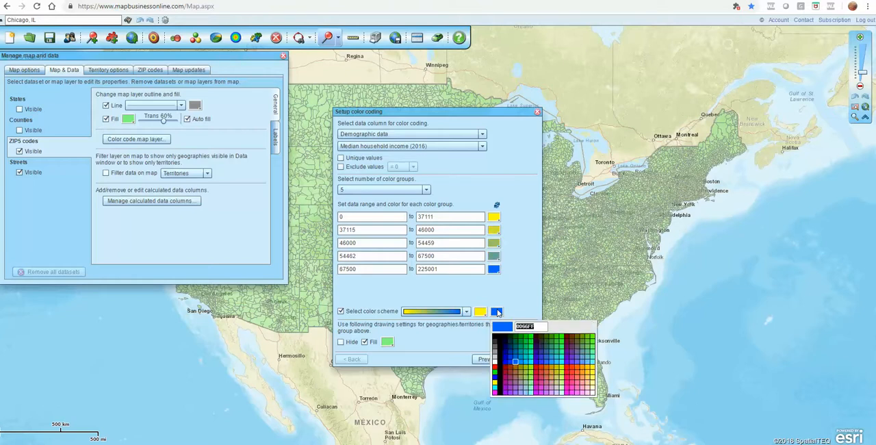
{"action": "left_click", "coordinate": [581, 371]}
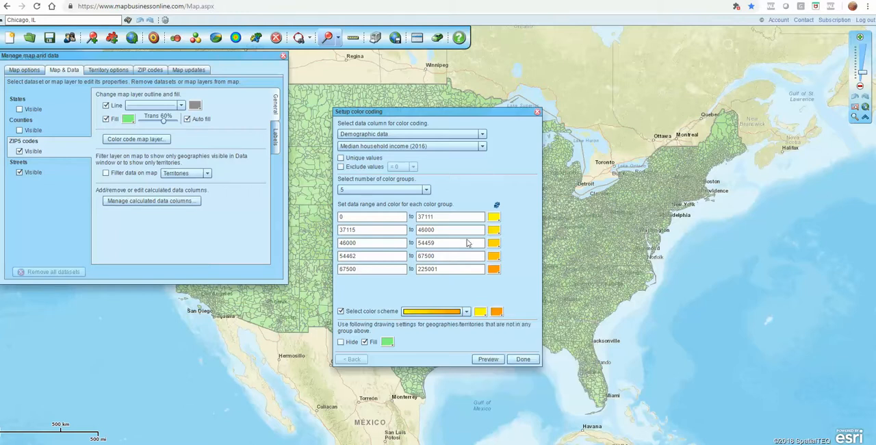
{"action": "left_click", "coordinate": [522, 360]}
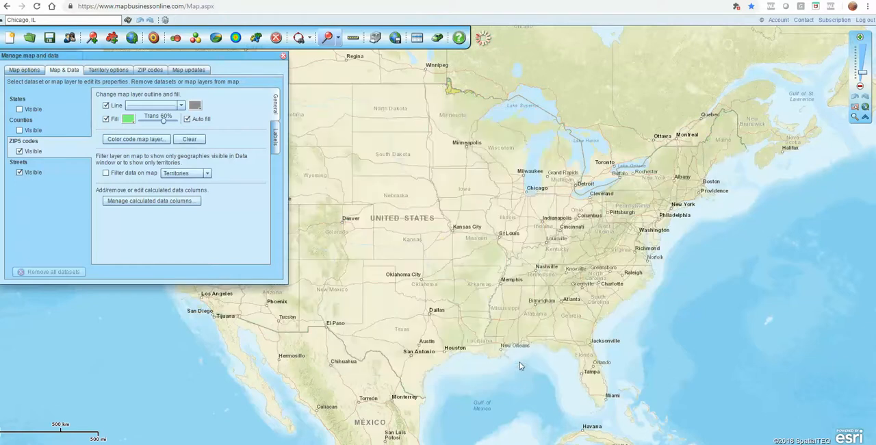
{"action": "left_click", "coordinate": [284, 56]}
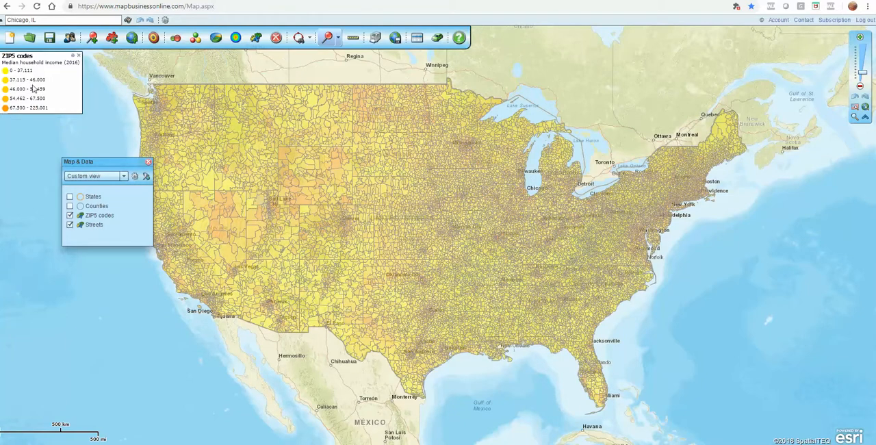
Move the map legend into the Atlantic off the east coast and clear its column label.
{"action": "left_click_drag", "start_coordinate": [35, 87], "coordinate": [758, 241]}
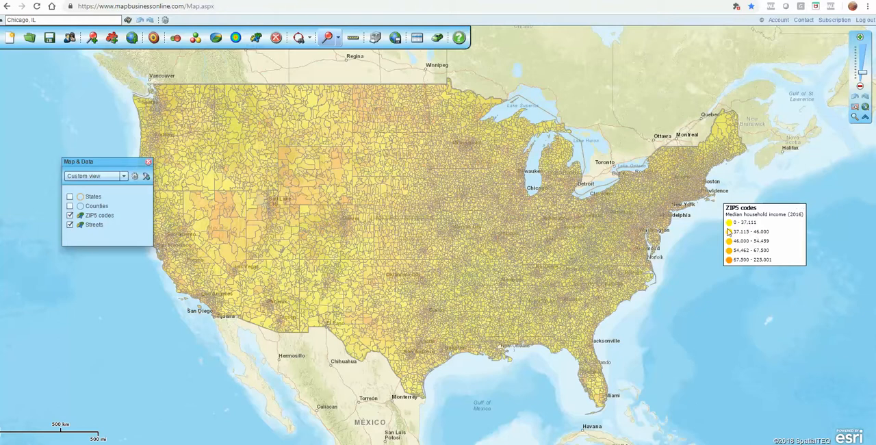
{"action": "left_click", "coordinate": [796, 207]}
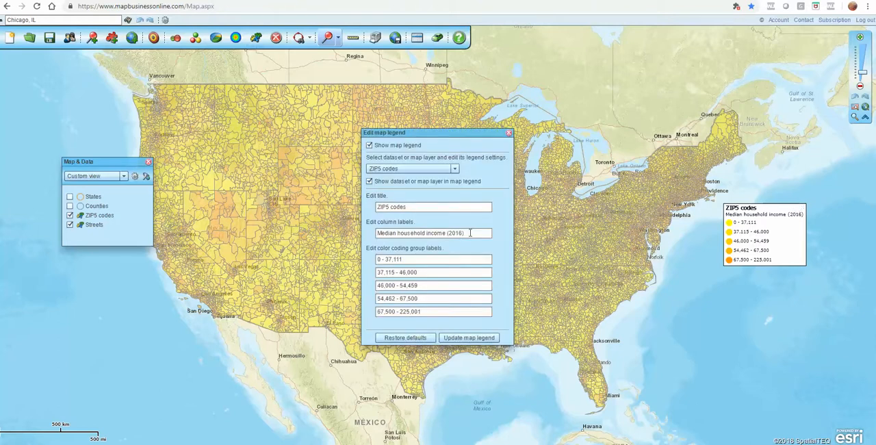
{"action": "left_click_drag", "start_coordinate": [470, 233], "coordinate": [363, 234]}
{"action": "key", "text": "ctrl+c"}
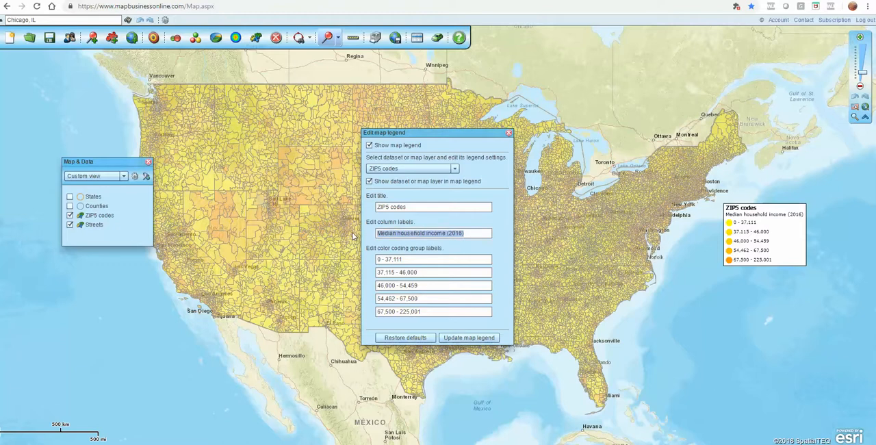
{"action": "key", "text": "Delete"}
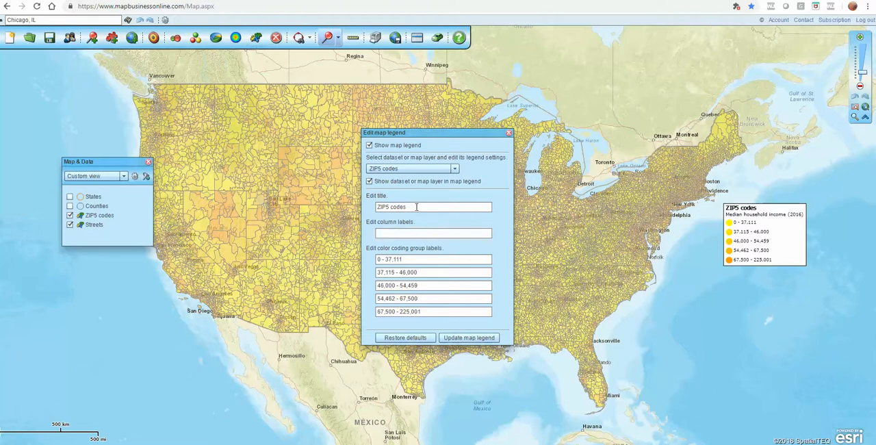
Retitle the legend "Median household income (2016) by ZIP" and update it on the map.
{"action": "left_click_drag", "start_coordinate": [413, 206], "coordinate": [363, 209]}
{"action": "key", "text": "ctrl+v"}
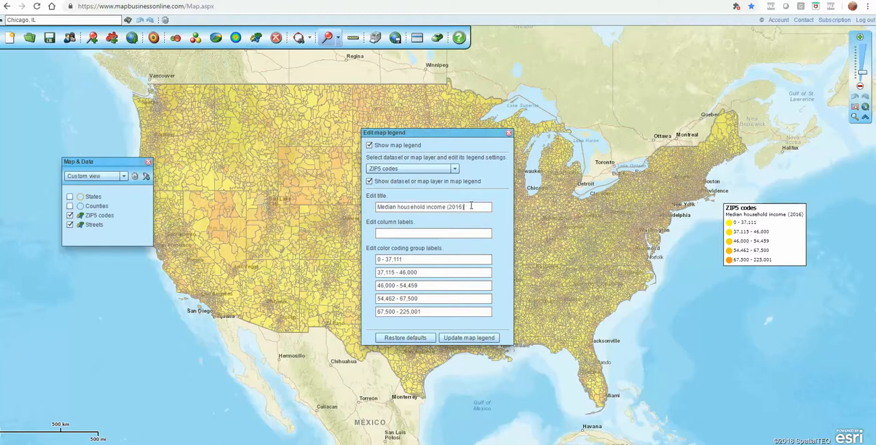
{"action": "type", "text": "by ZIP"}
{"action": "left_click", "coordinate": [462, 207]}
{"action": "key", "text": "BackSpace"}
{"action": "left_click", "coordinate": [462, 339]}
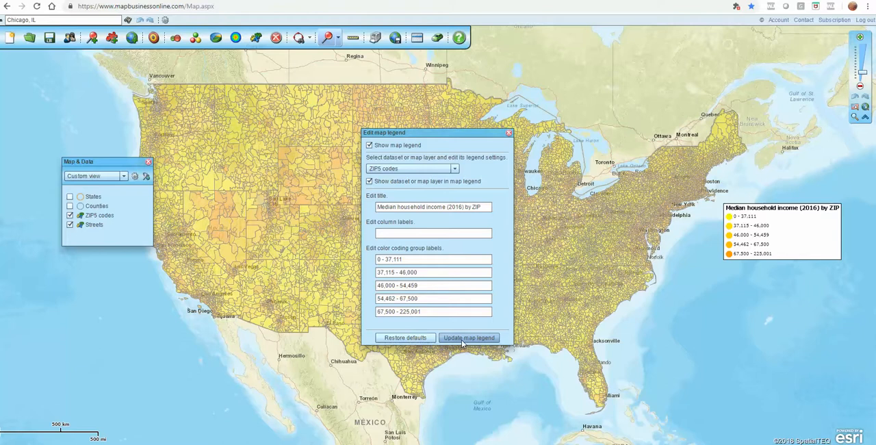
{"action": "left_click", "coordinate": [509, 133]}
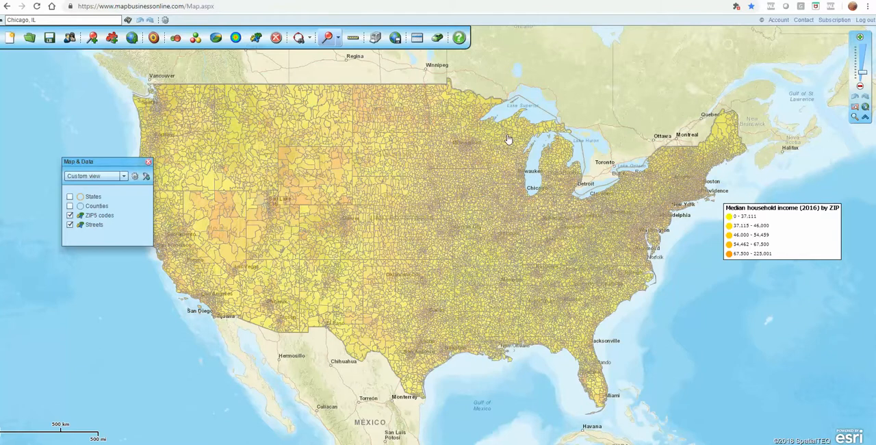
Reopen the ZIP5 color coding and set the two lowest income groups to 0–35000 and 35001–65000.
{"action": "mouse_move", "coordinate": [118, 215]}
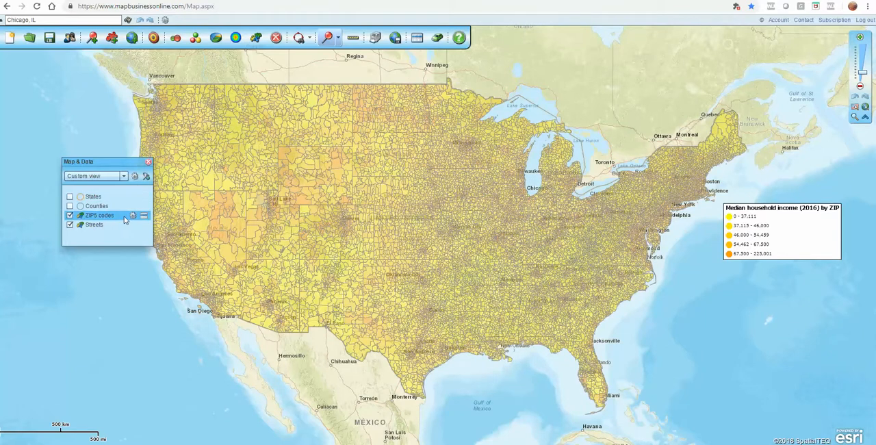
{"action": "left_click", "coordinate": [133, 216]}
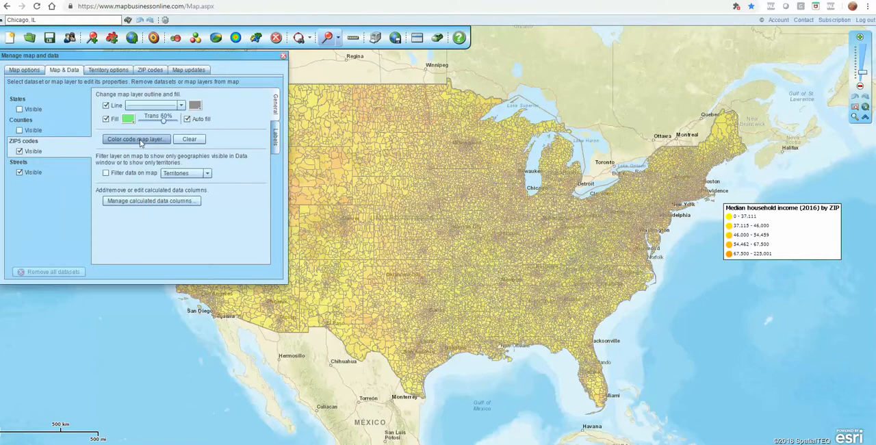
{"action": "left_click", "coordinate": [139, 140]}
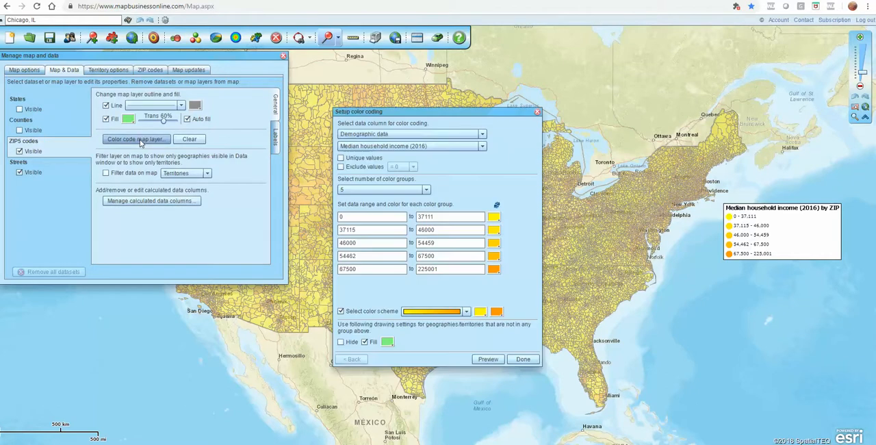
{"action": "double_click", "coordinate": [440, 216]}
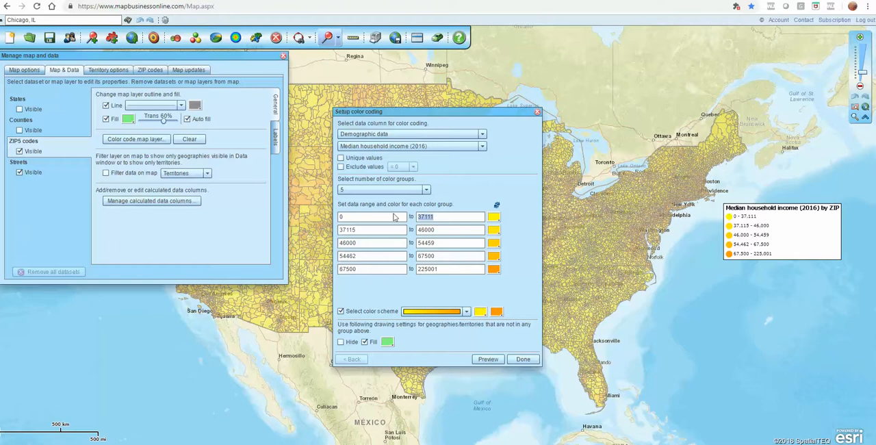
{"action": "type", "text": "35000"}
{"action": "double_click", "coordinate": [370, 231]}
{"action": "type", "text": "35001"}
{"action": "double_click", "coordinate": [436, 230]}
{"action": "type", "text": "65000"}
Set the third income group to 65001–90000 and the fourth to 90001–150000.
{"action": "double_click", "coordinate": [340, 243]}
{"action": "type", "text": "65001"}
{"action": "left_click_drag", "start_coordinate": [436, 243], "coordinate": [410, 246]}
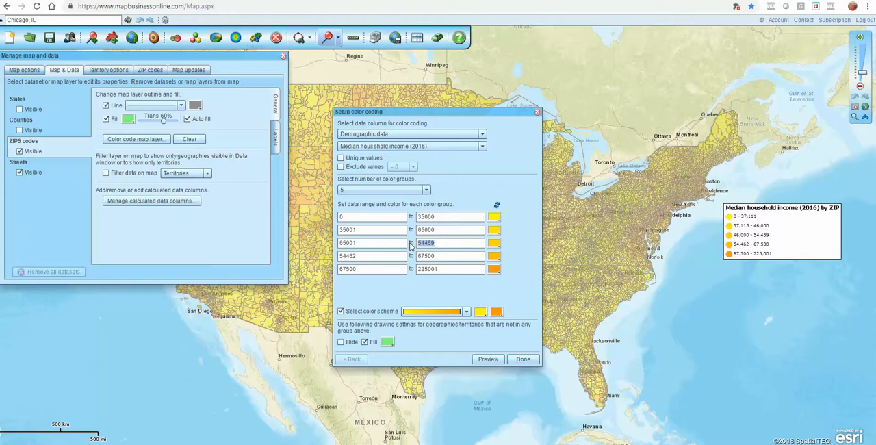
{"action": "type", "text": "90000"}
{"action": "left_click_drag", "start_coordinate": [372, 256], "coordinate": [326, 261]}
{"action": "type", "text": "90001"}
{"action": "left_click_drag", "start_coordinate": [445, 259], "coordinate": [405, 258]}
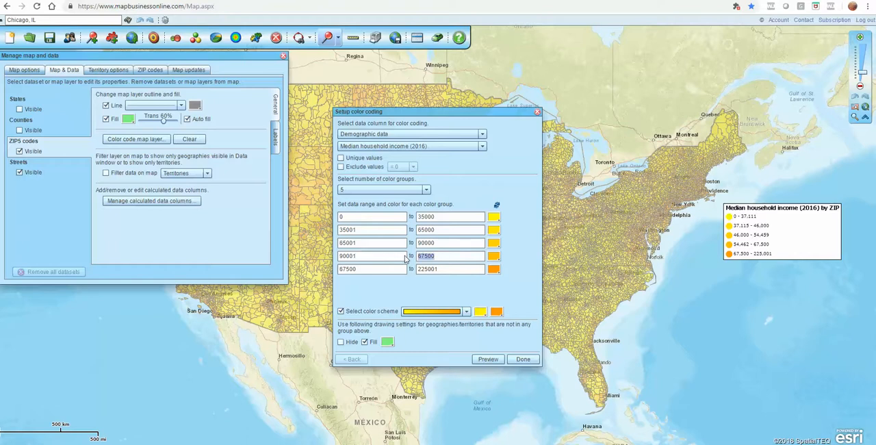
{"action": "type", "text": "150000"}
Start the highest income group at 150001 and apply the ranges to the map.
{"action": "left_click_drag", "start_coordinate": [370, 270], "coordinate": [340, 267]}
{"action": "type", "text": "15000"}
{"action": "left_click", "coordinate": [524, 362]}
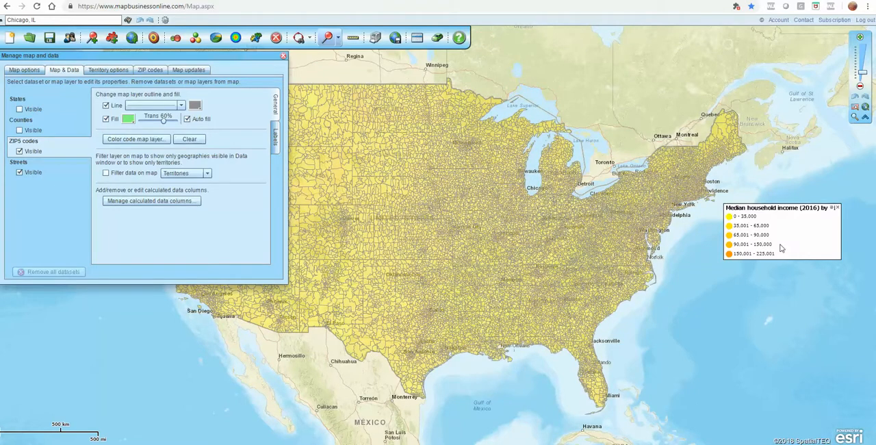
Move the legend closer to the coast and set the two lowest income groups to 0–20000 and 20001–35000.
{"action": "left_click_drag", "start_coordinate": [781, 248], "coordinate": [751, 255]}
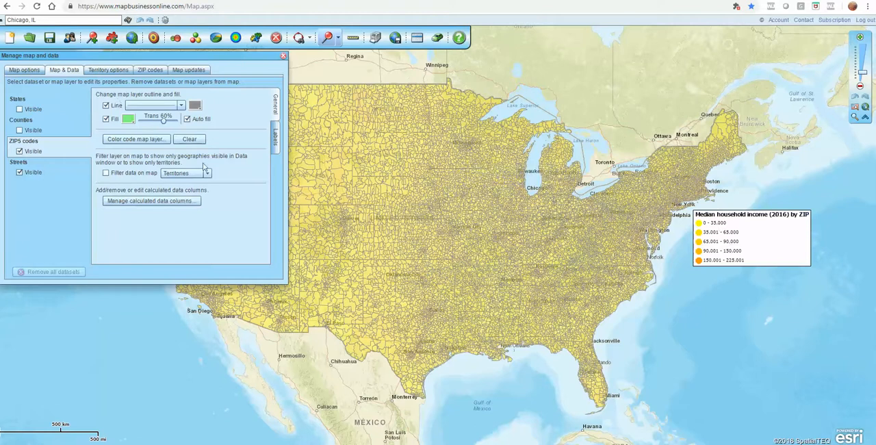
{"action": "left_click", "coordinate": [157, 142]}
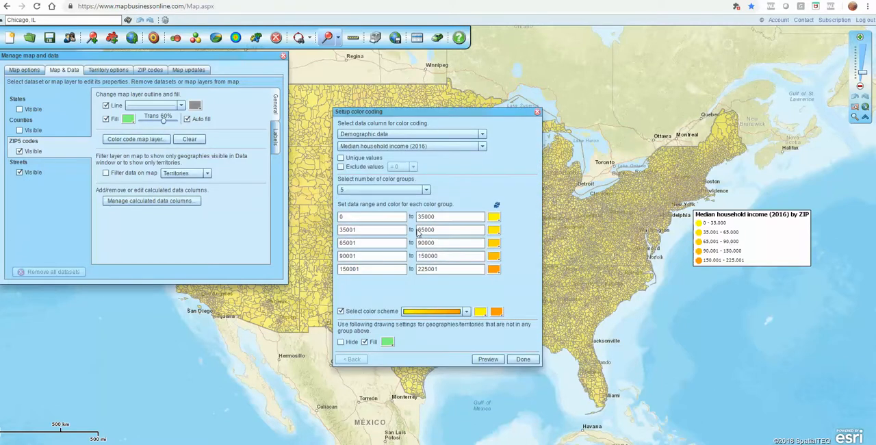
{"action": "left_click_drag", "start_coordinate": [444, 216], "coordinate": [409, 216]}
{"action": "type", "text": "2000"}
{"action": "left_click", "coordinate": [339, 230]}
{"action": "key", "text": "Delete"}
{"action": "type", "text": "20"}
{"action": "left_click_drag", "start_coordinate": [435, 232], "coordinate": [404, 236]}
{"action": "type", "text": "35000"}
Set the third income group's range to 35001–43000.
{"action": "left_click_drag", "start_coordinate": [344, 243], "coordinate": [337, 248]}
{"action": "type", "text": "3"}
{"action": "double_click", "coordinate": [427, 242]}
{"action": "type", "text": "4"}
Set the fourth income group to 43001–65000, start the highest at 65001 and apply the color coding.
{"action": "double_click", "coordinate": [346, 255]}
{"action": "type", "text": "43001"}
{"action": "double_click", "coordinate": [439, 255]}
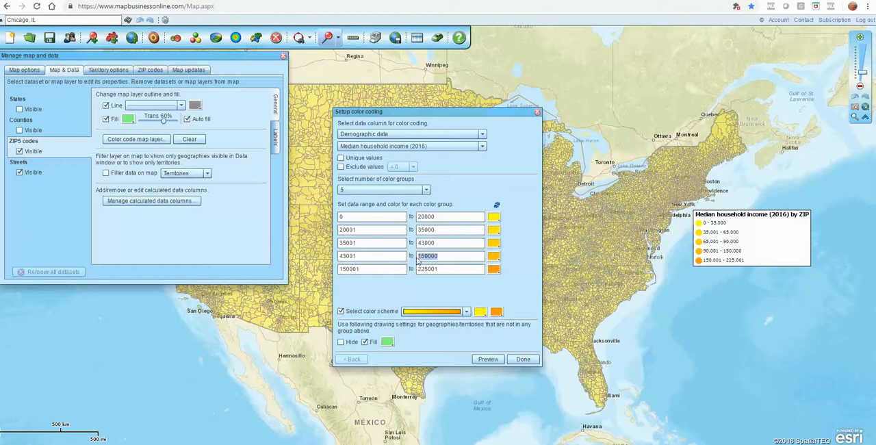
{"action": "type", "text": "8"}
{"action": "left_click", "coordinate": [523, 359]}
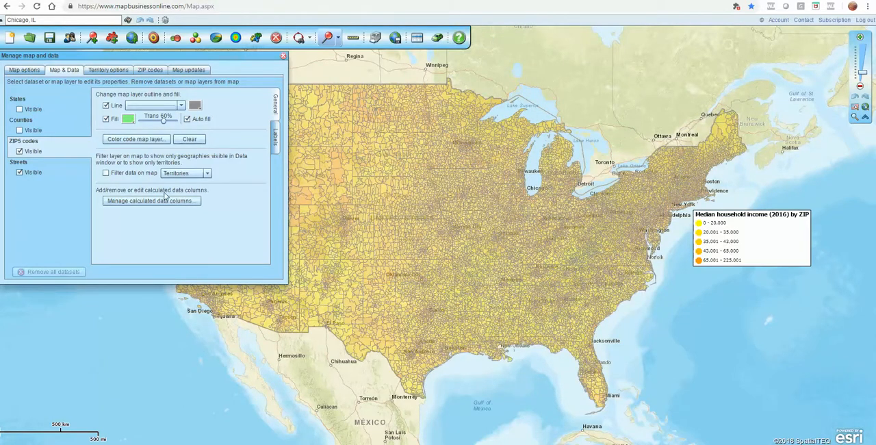
Switch the ZIP5 color coding to the multicolor scheme and color the highest income group red.
{"action": "left_click", "coordinate": [139, 140]}
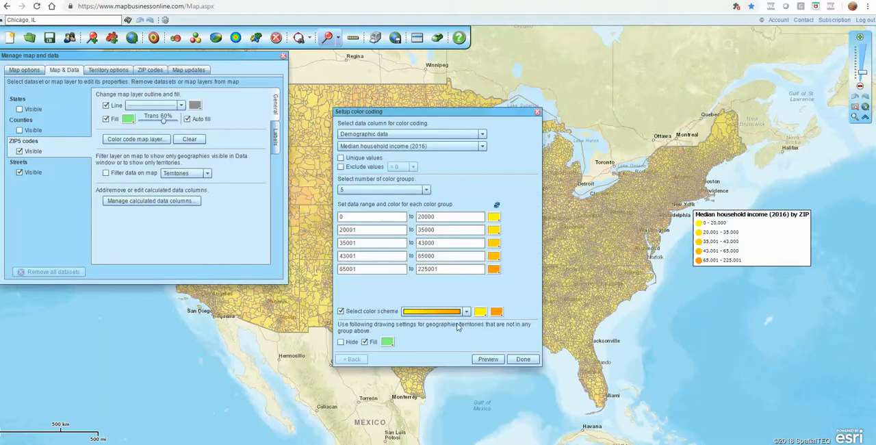
{"action": "left_click", "coordinate": [467, 312]}
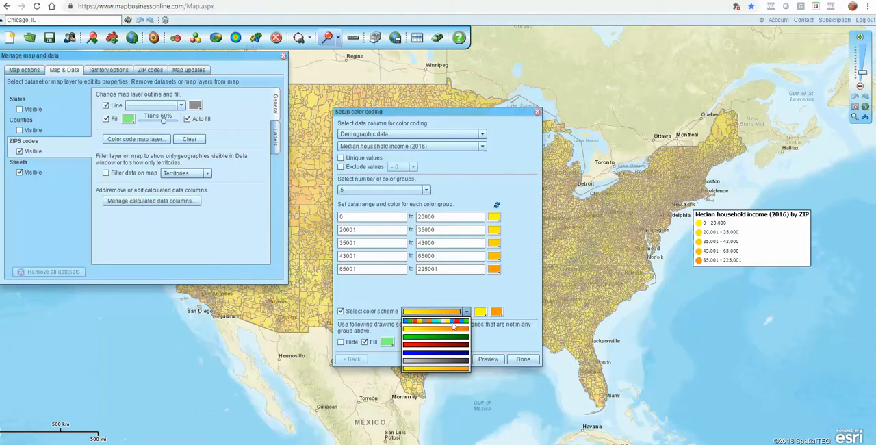
{"action": "left_click", "coordinate": [451, 323]}
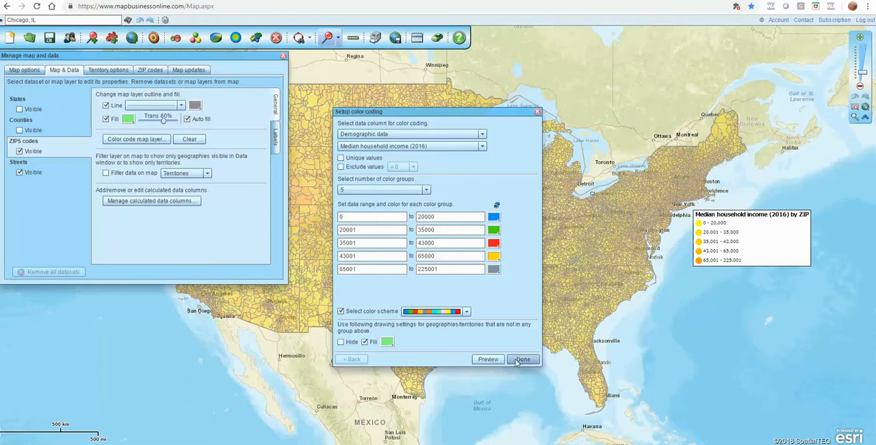
{"action": "left_click", "coordinate": [494, 269]}
{"action": "left_click", "coordinate": [493, 327]}
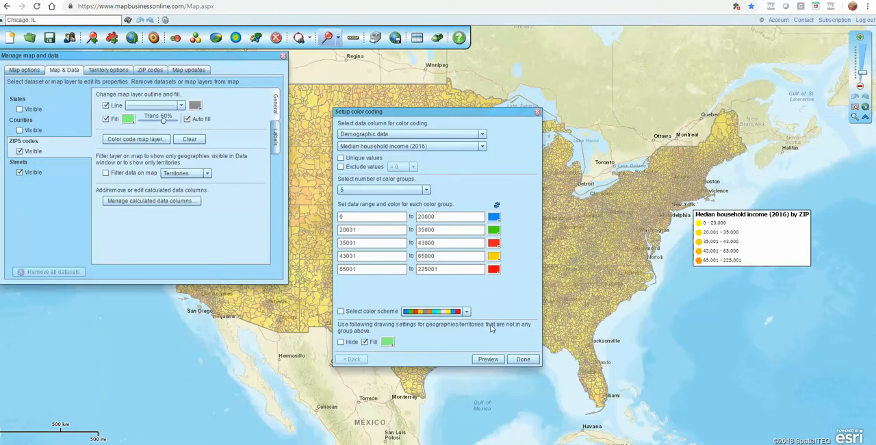
Color the 35001–43000 income group olive, apply the color coding and close the map settings.
{"action": "left_click", "coordinate": [494, 243]}
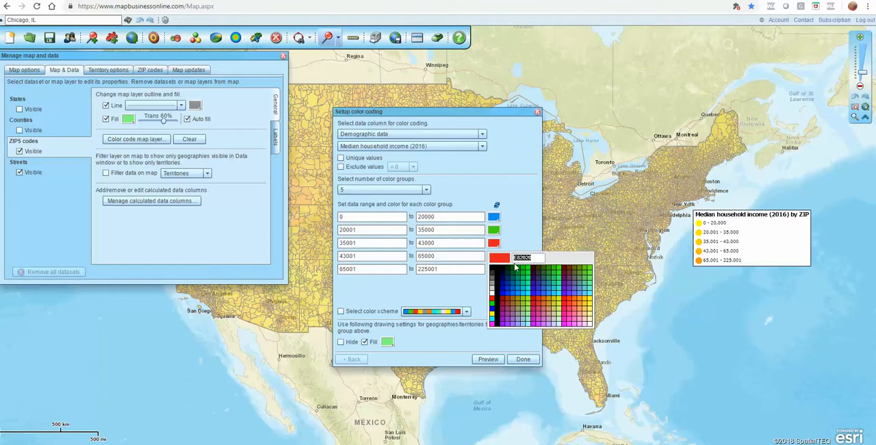
{"action": "left_click", "coordinate": [519, 303]}
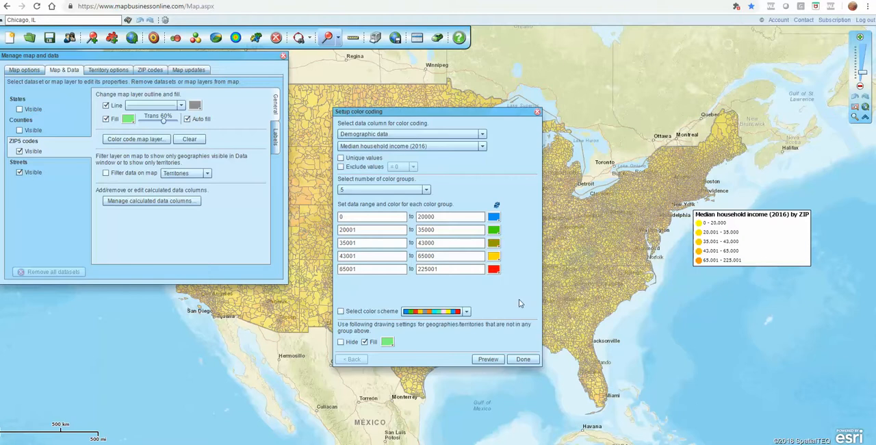
{"action": "left_click", "coordinate": [524, 360]}
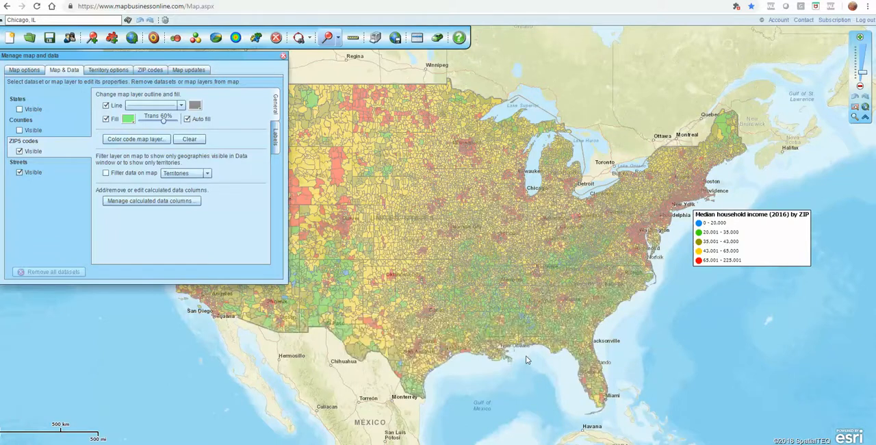
{"action": "left_click", "coordinate": [284, 55]}
{"action": "mouse_move", "coordinate": [436, 365]}
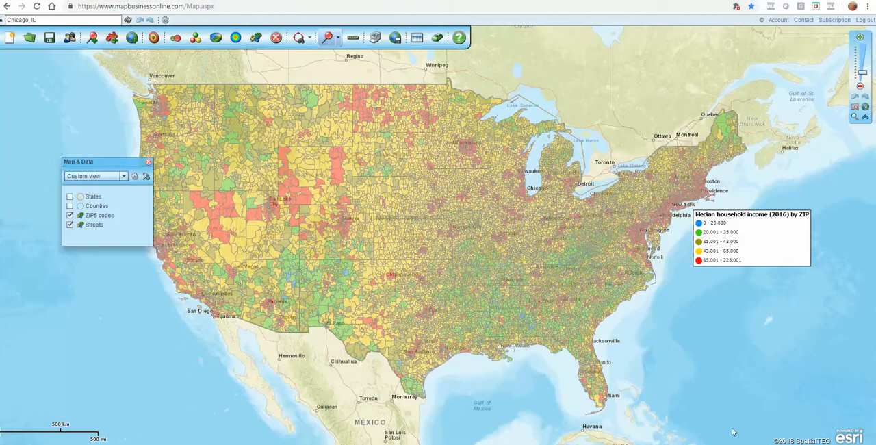
{"action": "left_click", "coordinate": [797, 444]}
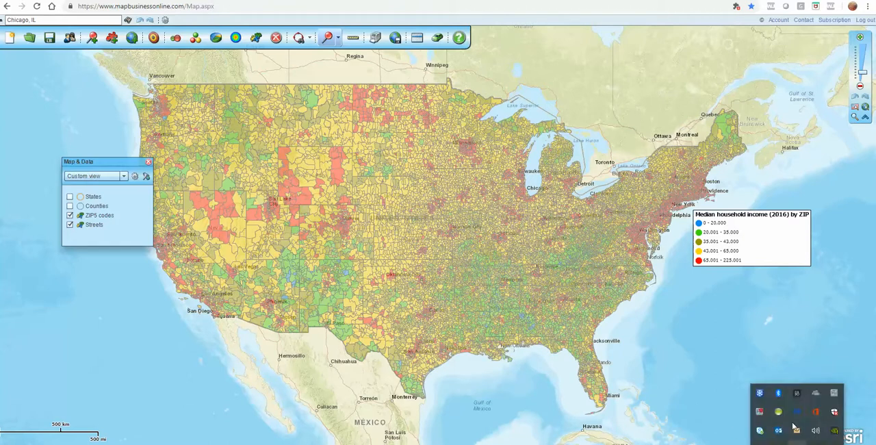